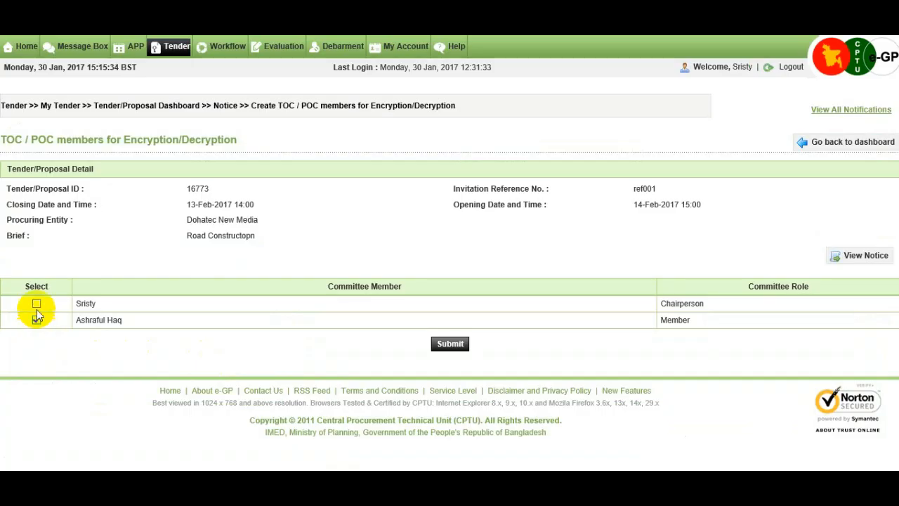
- Select both committee members for encryption/decryption and submit the selection
left_click(458, 346)
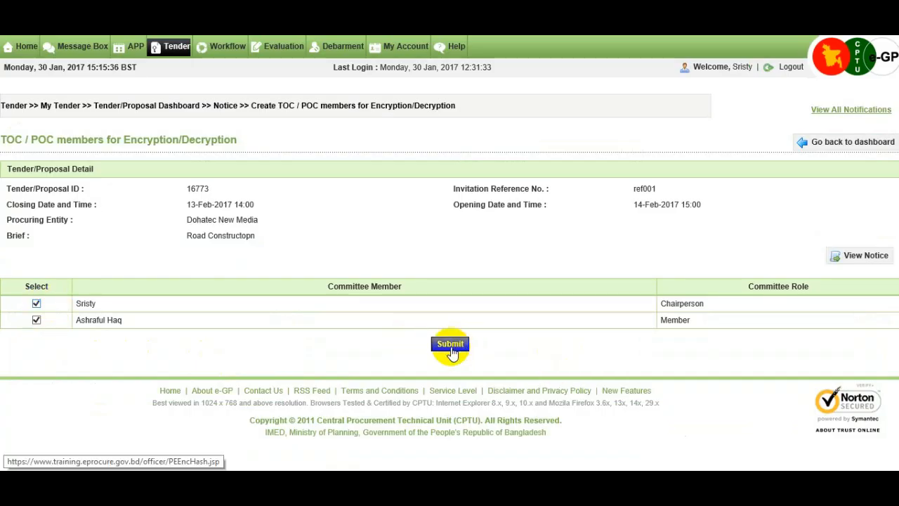
left_click(451, 349)
left_click(450, 349)
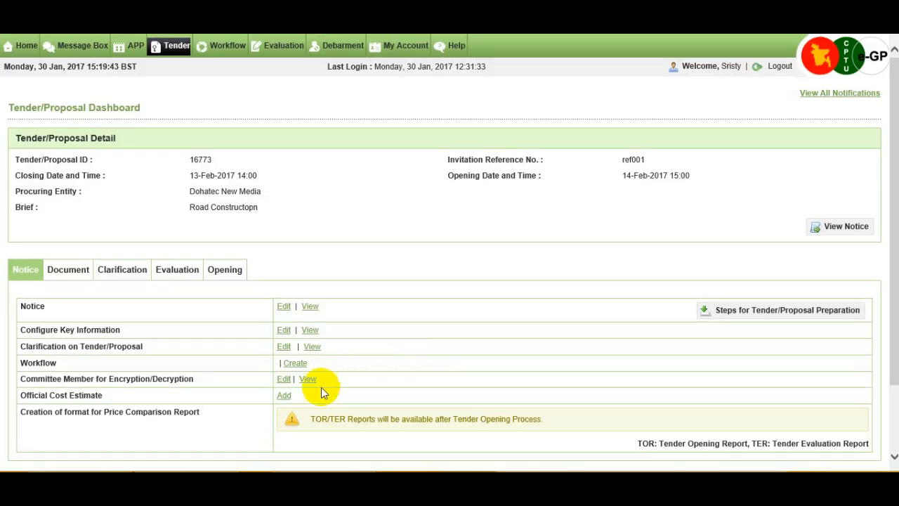
- Add an official cost estimate of 10000 BDT for lot 01 Road Construction-Cement and submit it
left_click(287, 401)
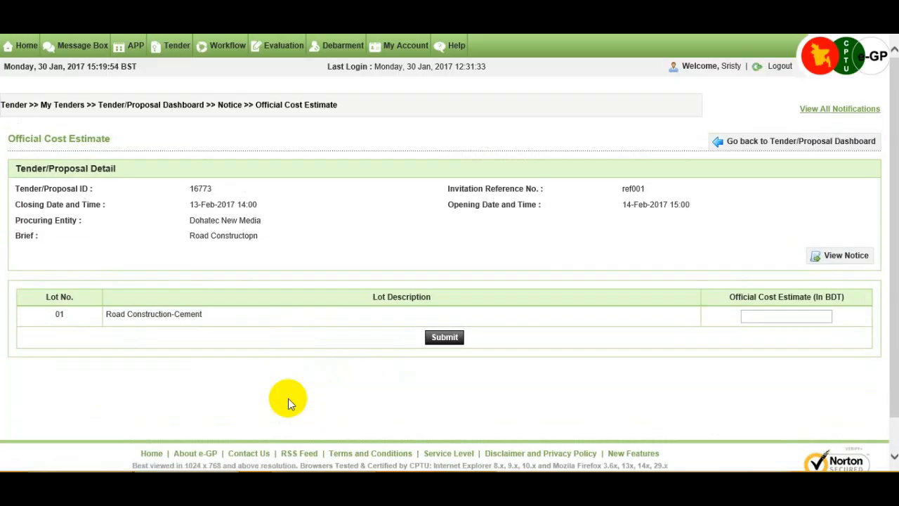
left_click(760, 317)
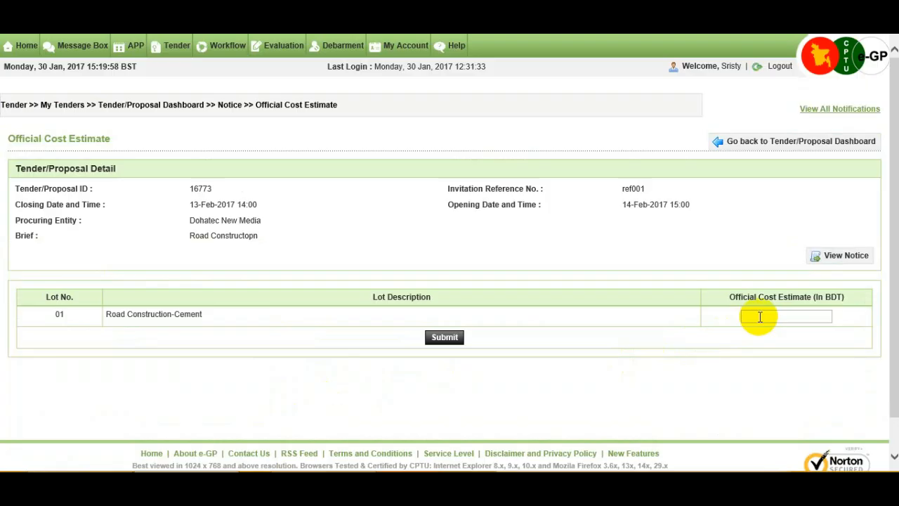
type("10000")
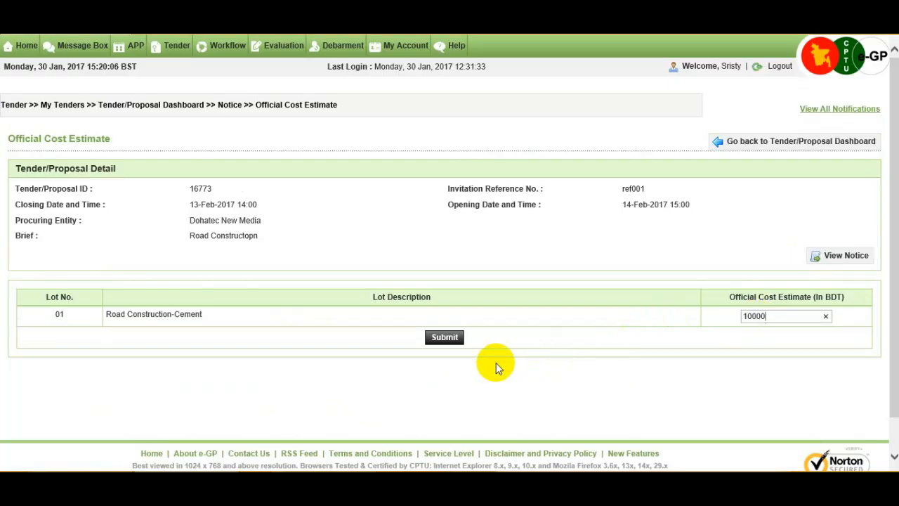
left_click(441, 340)
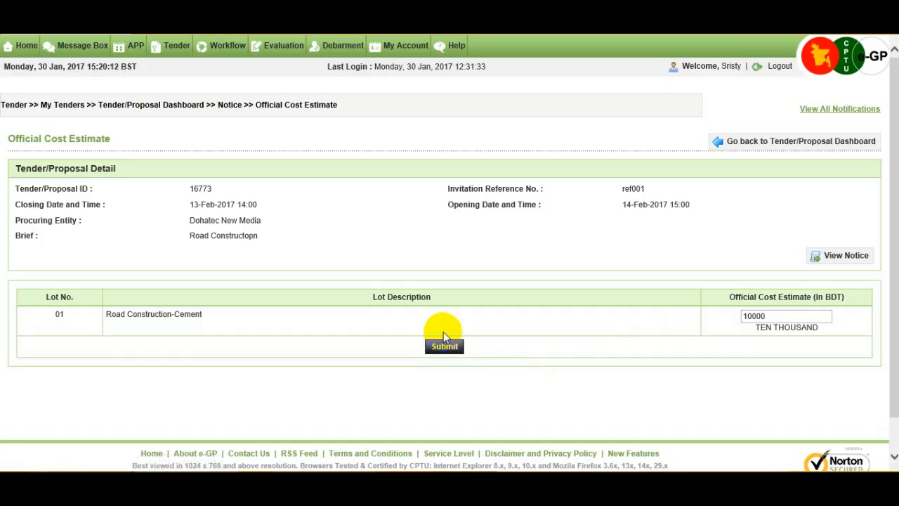
left_click(444, 347)
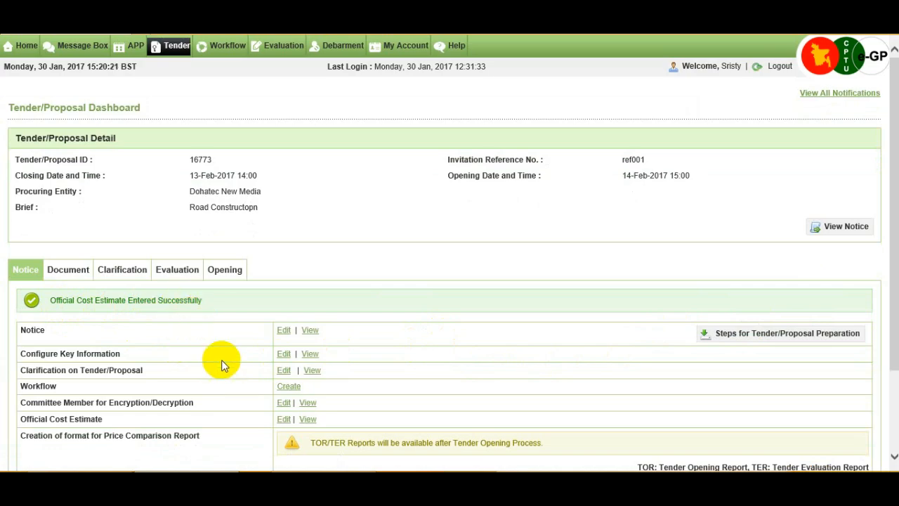
- Create the tender's workflow with 0 reviewers and submit it
scroll(230, 376, "down", 2)
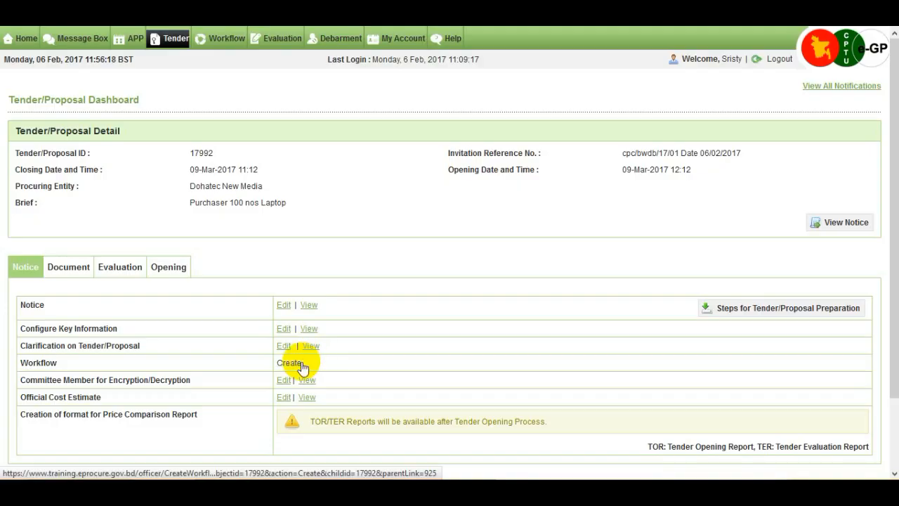
left_click(300, 363)
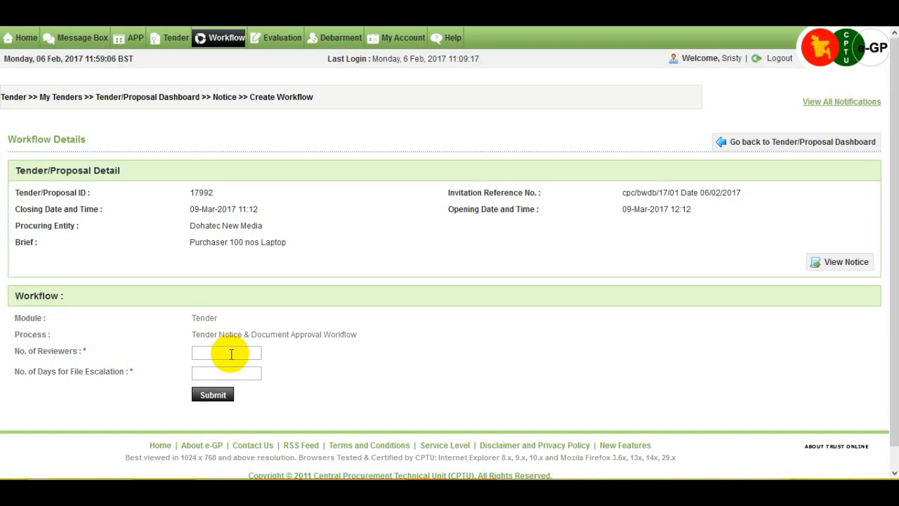
left_click(231, 353)
type("0")
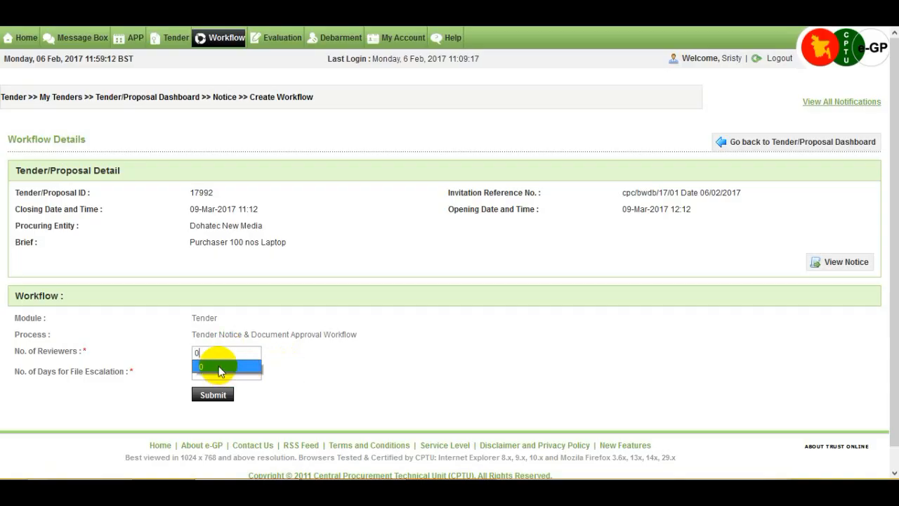
left_click(219, 366)
left_click(222, 378)
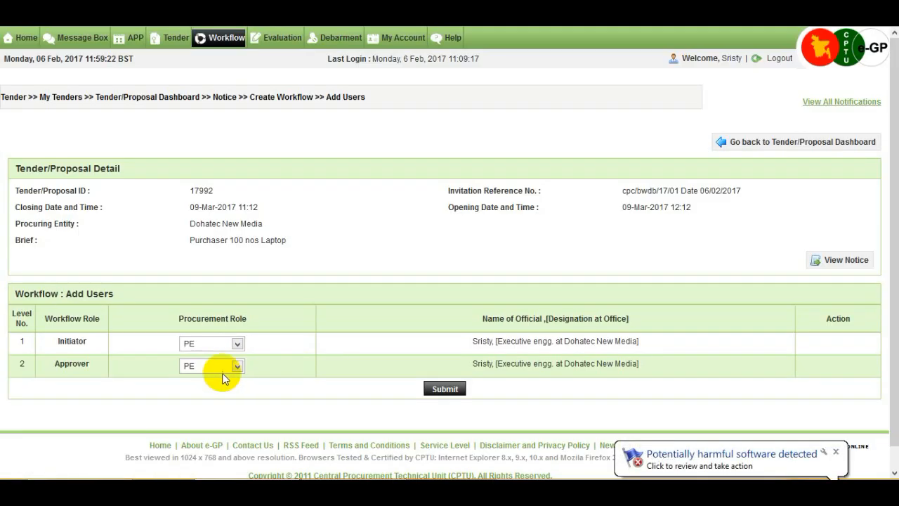
- Set the Approver's procurement role to HOPE in the workflow users and submit
left_click(238, 343)
left_click(238, 343)
left_click(237, 366)
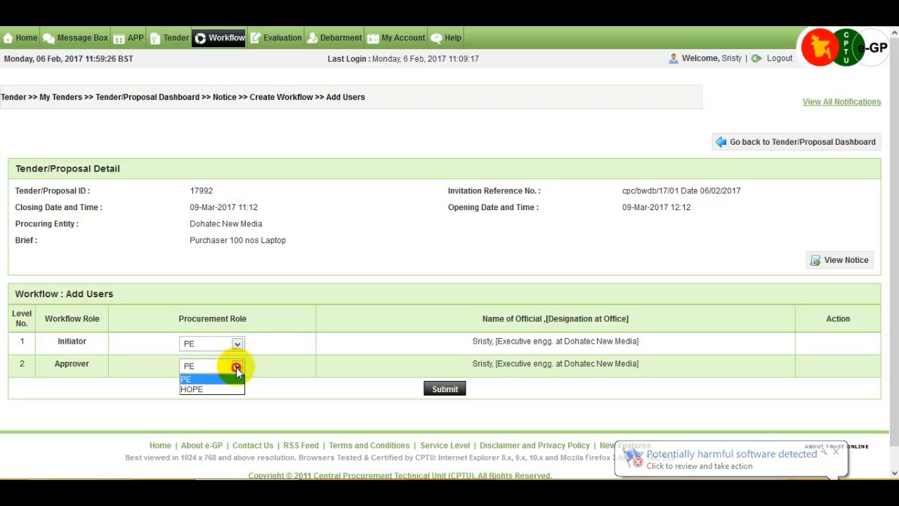
left_click(230, 389)
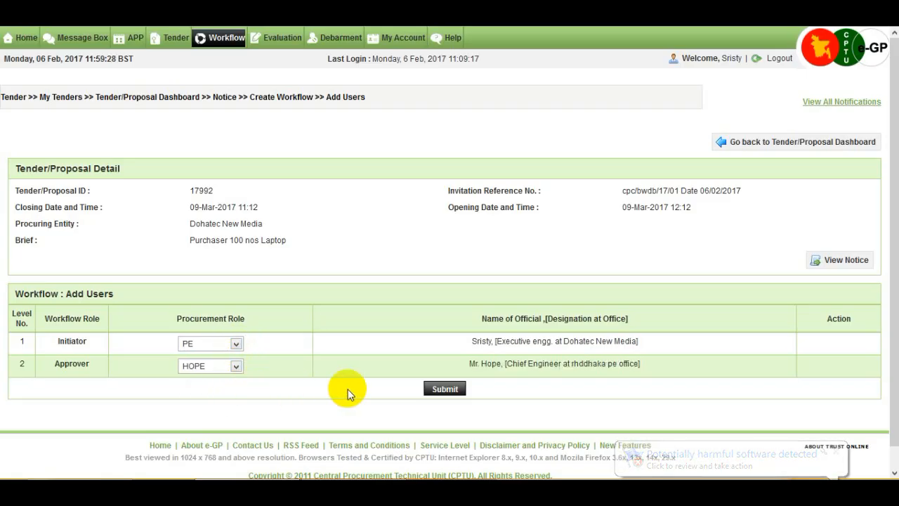
left_click(448, 391)
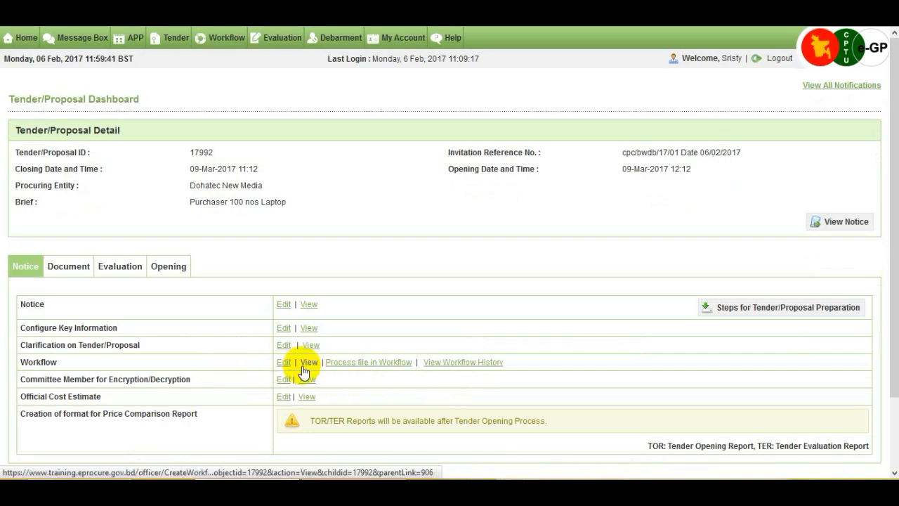
- Process the file in the workflow with the comment "forward" and the Forward action, then submit
left_click(369, 366)
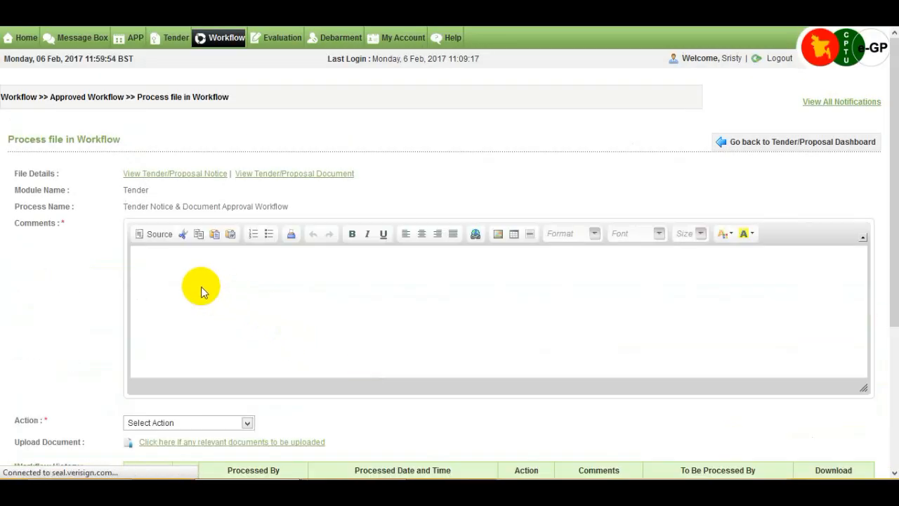
left_click(206, 278)
type("torwar")
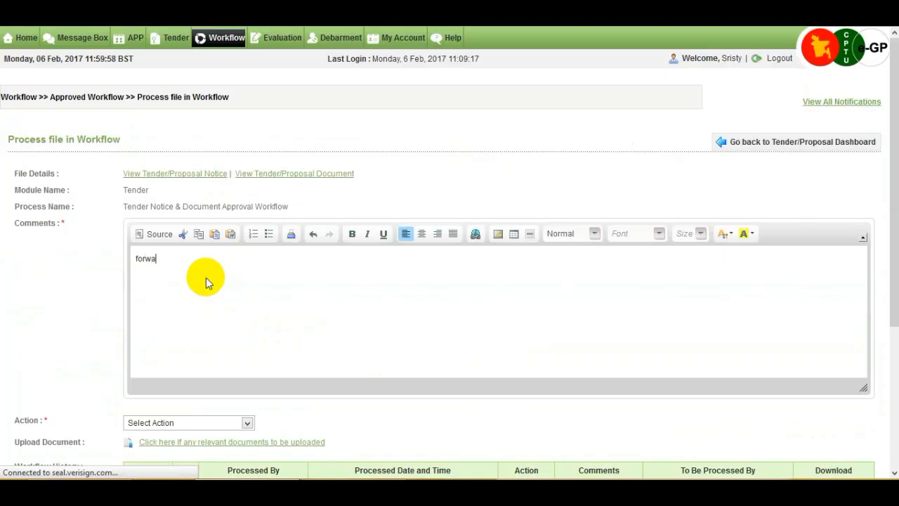
type("d")
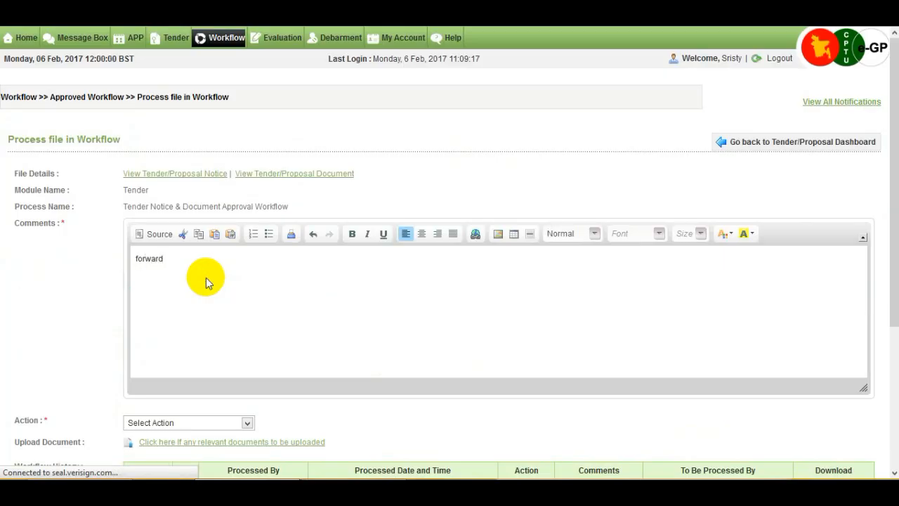
scroll(336, 417, "down", 3)
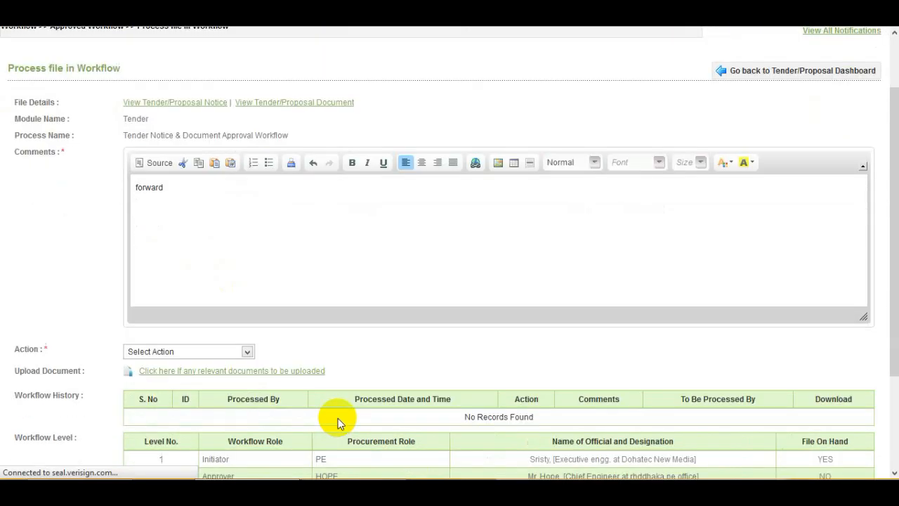
left_click(248, 273)
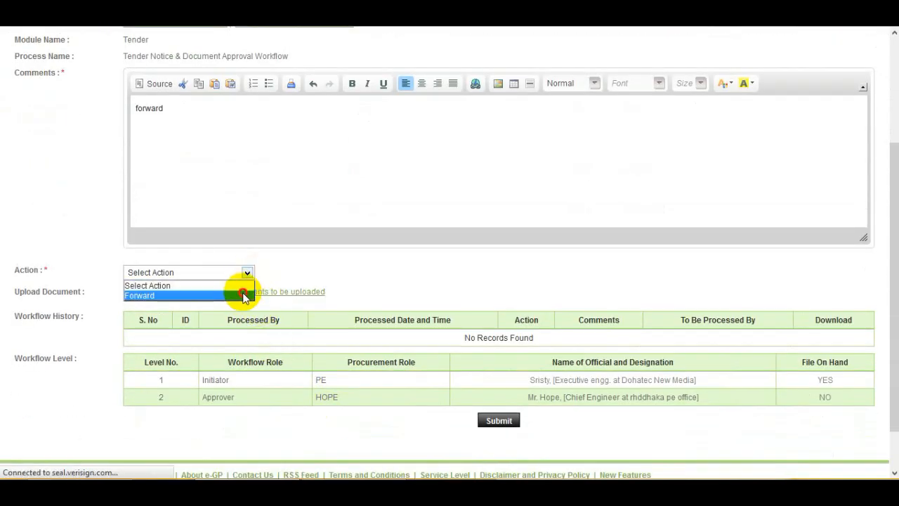
left_click(244, 295)
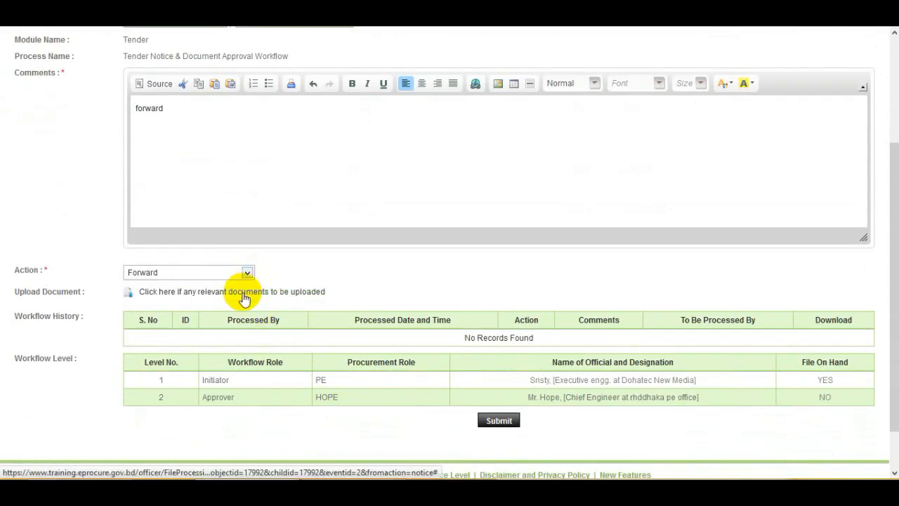
left_click(500, 422)
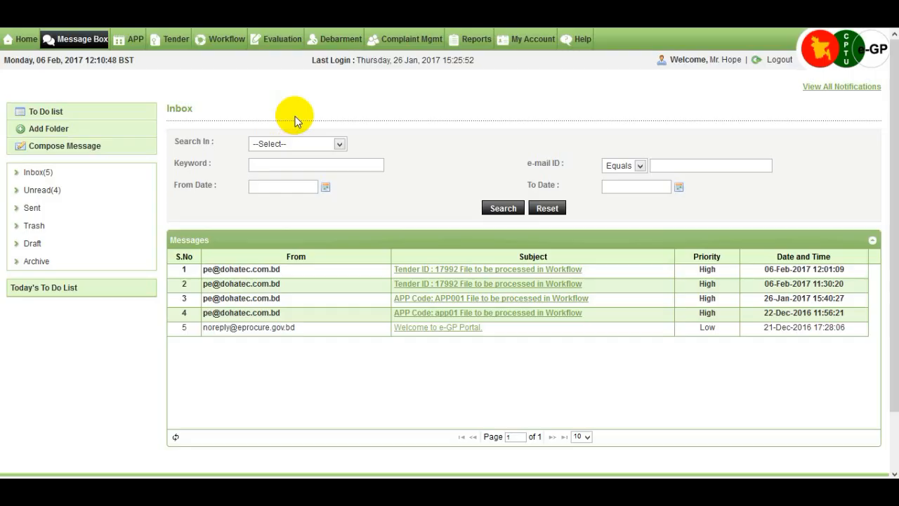
- Open the approver's pending workflow tasks and start processing the tender 17992 task
mouse_move(224, 38)
left_click(239, 60)
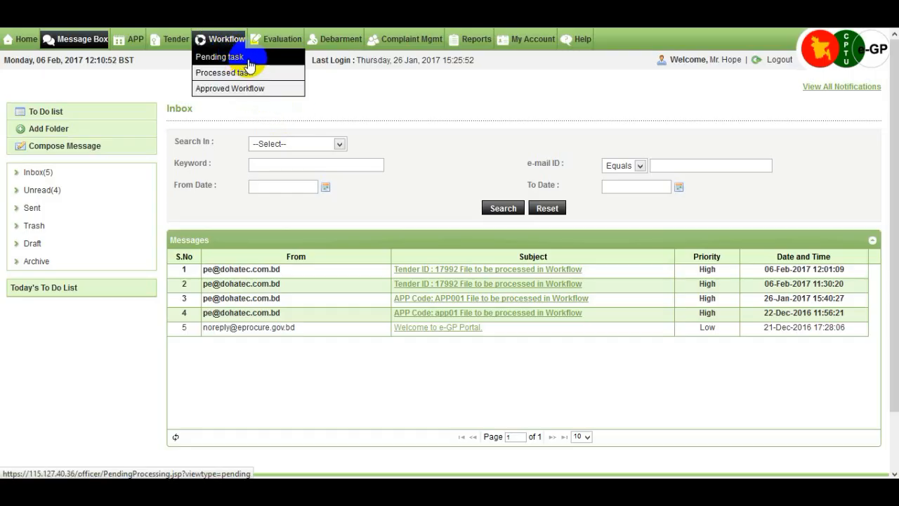
left_click(249, 63)
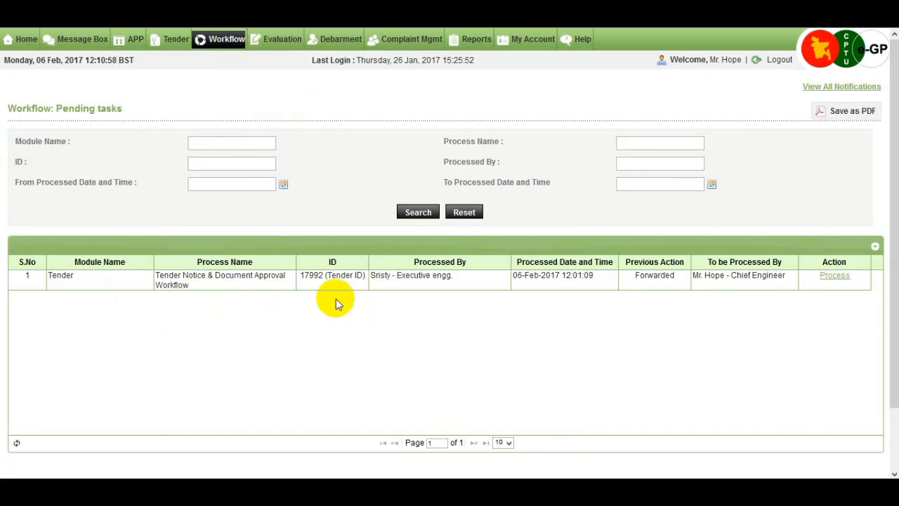
left_click(836, 278)
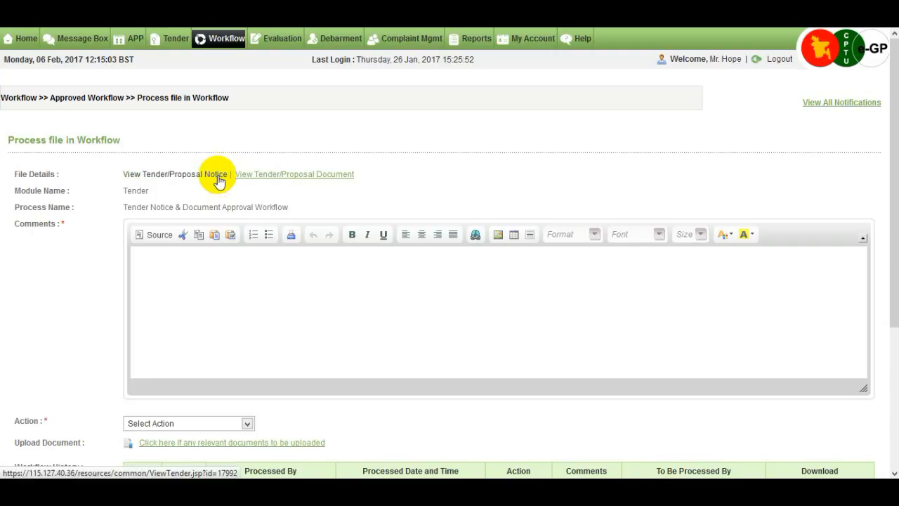
- Review the tender/proposal notice details
left_click(218, 177)
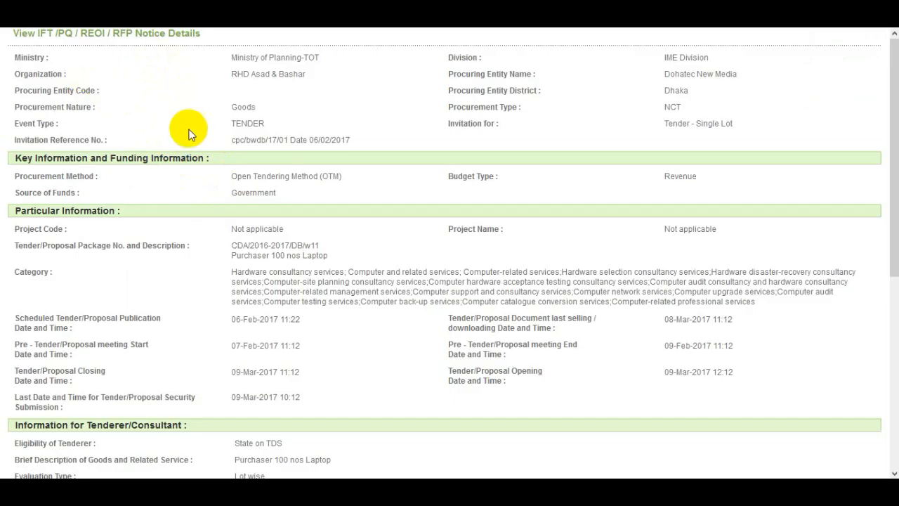
scroll(206, 209, "down", 3)
scroll(208, 207, "down", 3)
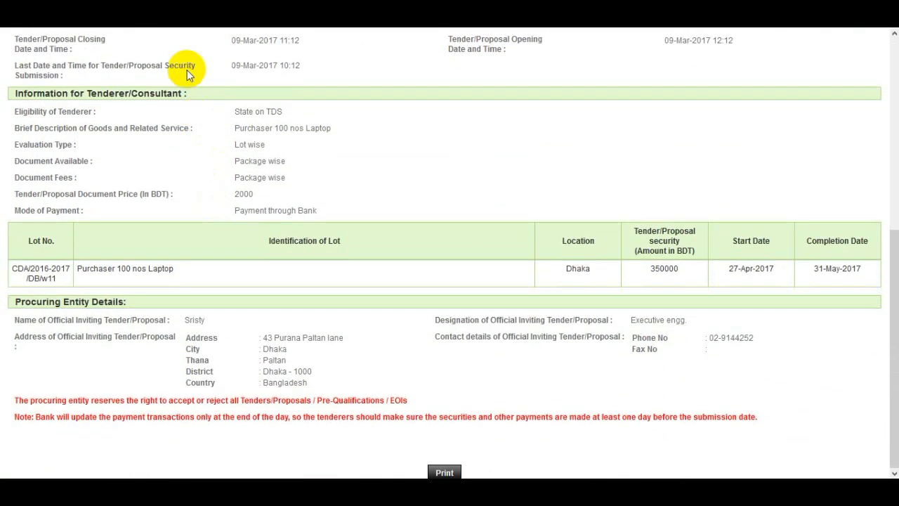
left_click(189, 13)
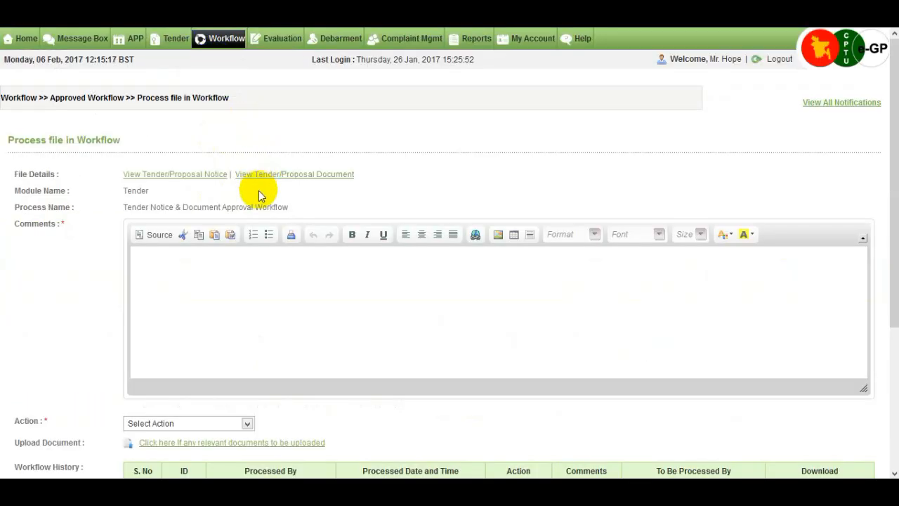
- Review the tender/proposal document and return to the processing page
left_click(300, 179)
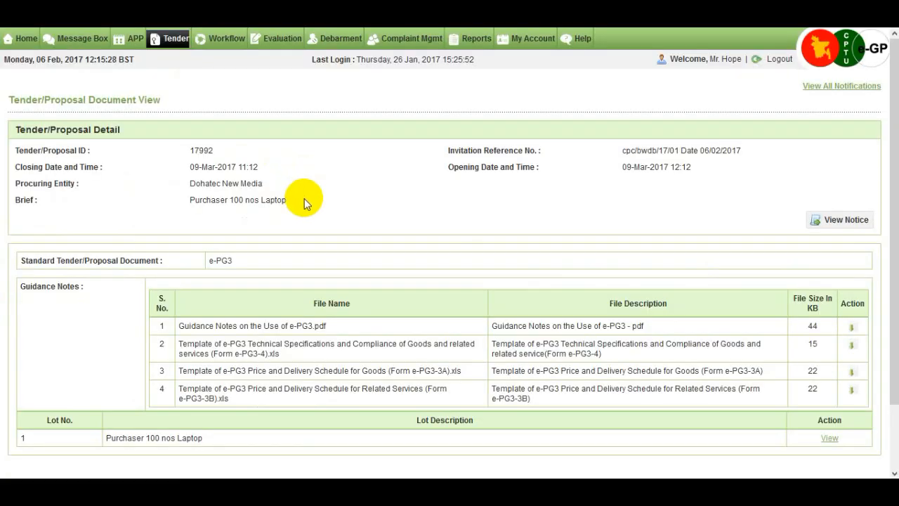
scroll(305, 198, "down", 2)
scroll(304, 198, "up", 1)
scroll(304, 198, "down", 2)
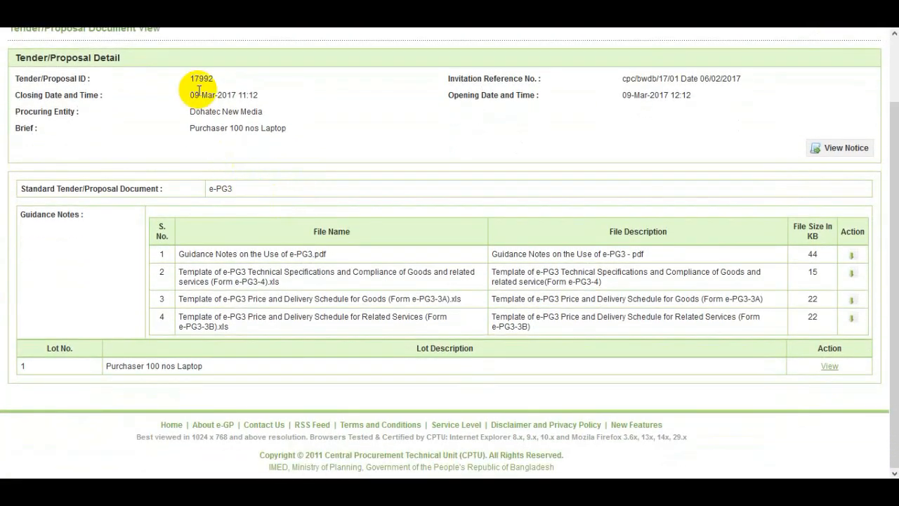
key("alt+Left")
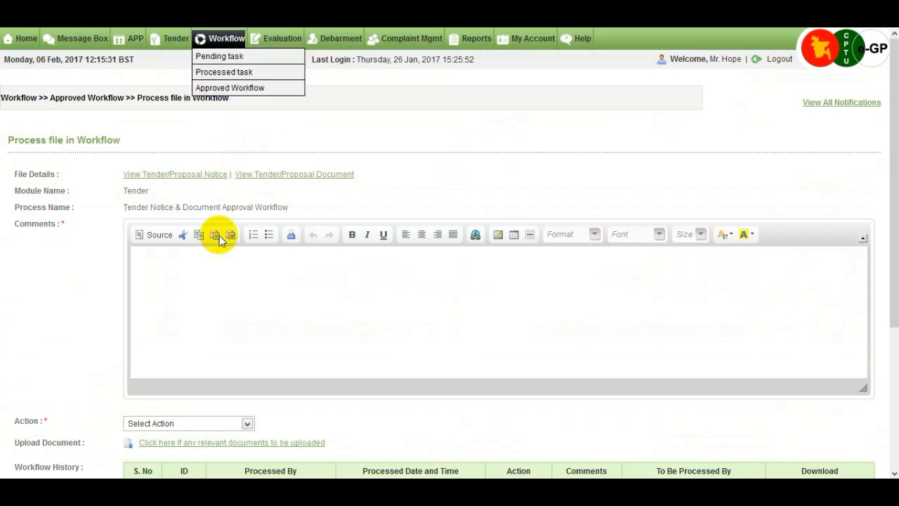
left_click(190, 276)
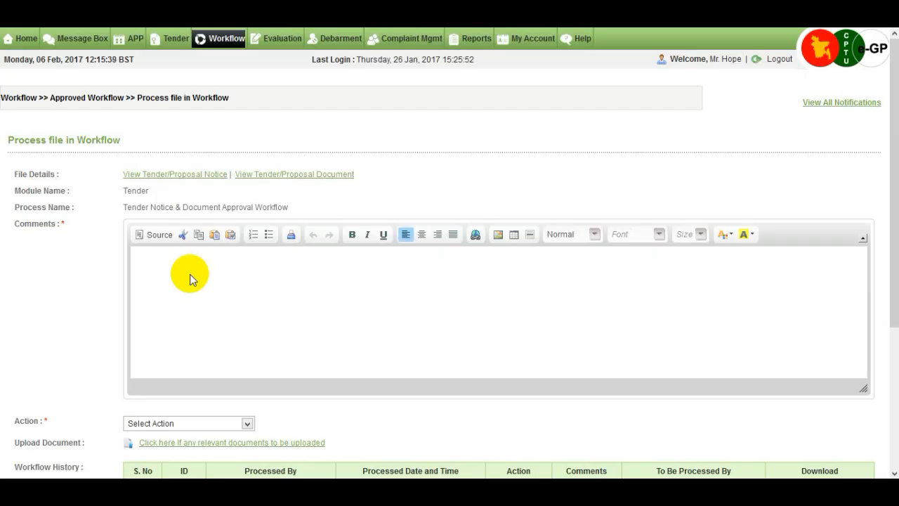
left_click(218, 423)
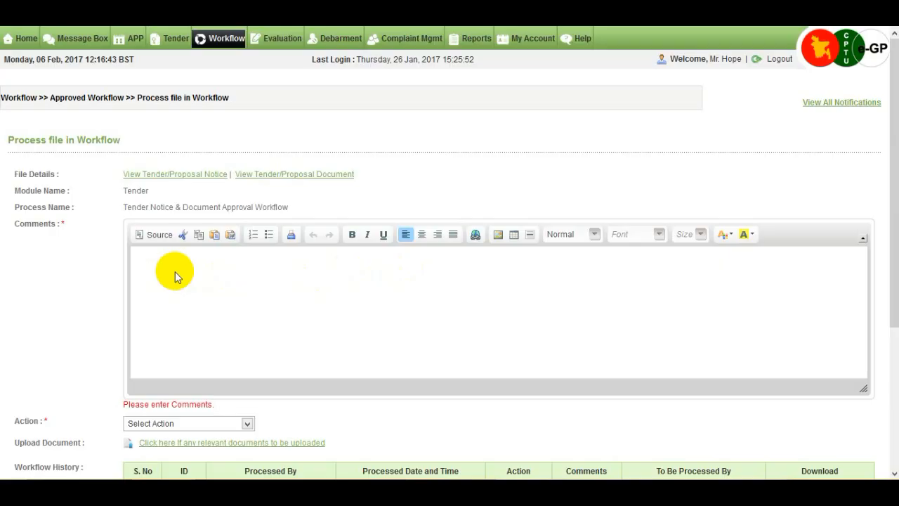
left_click(175, 271)
left_click(196, 425)
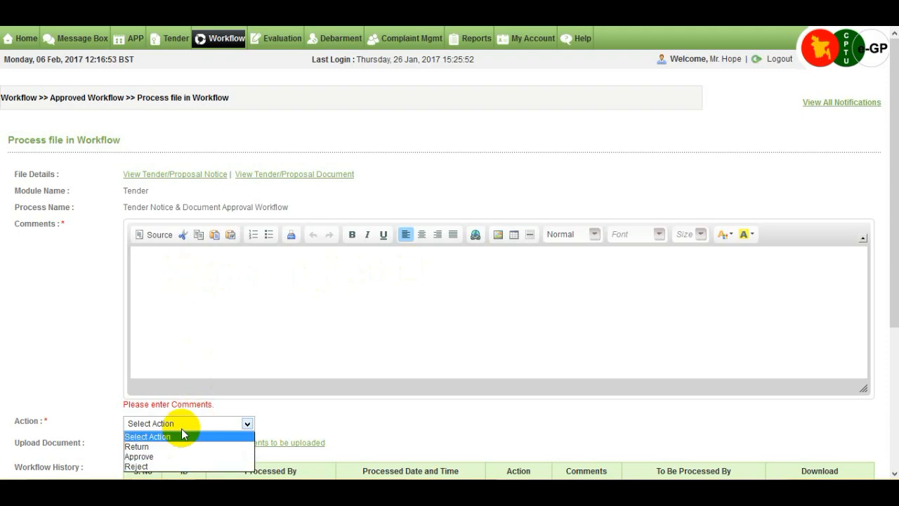
left_click(209, 322)
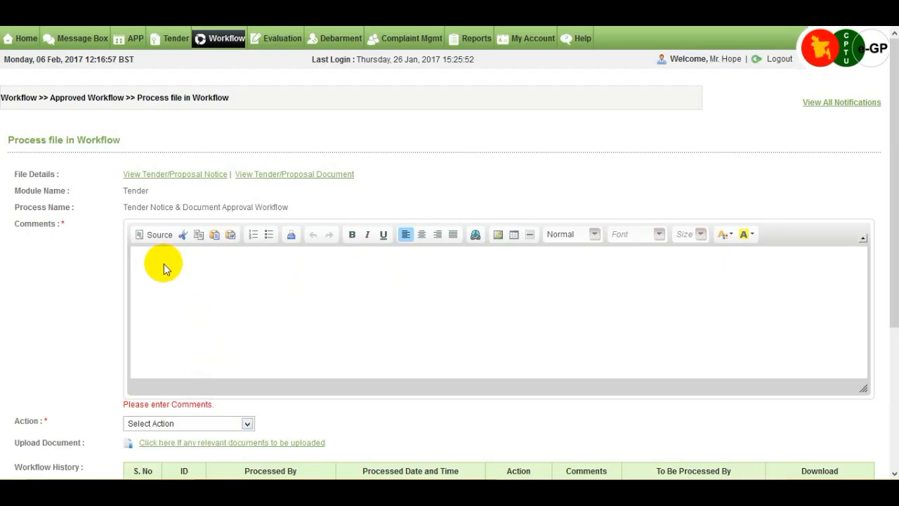
- Enter the comment "ok", set the action to Approve, and submit the file
type("ok")
left_click(176, 415)
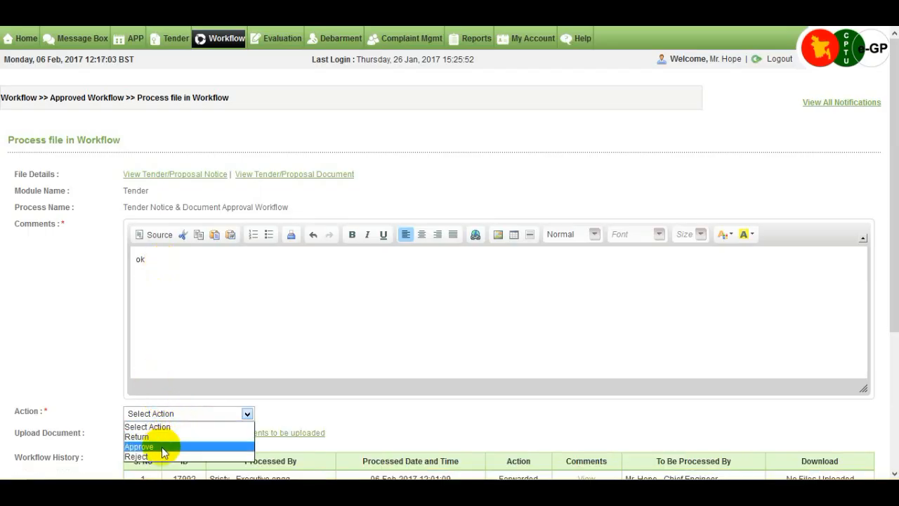
left_click(160, 447)
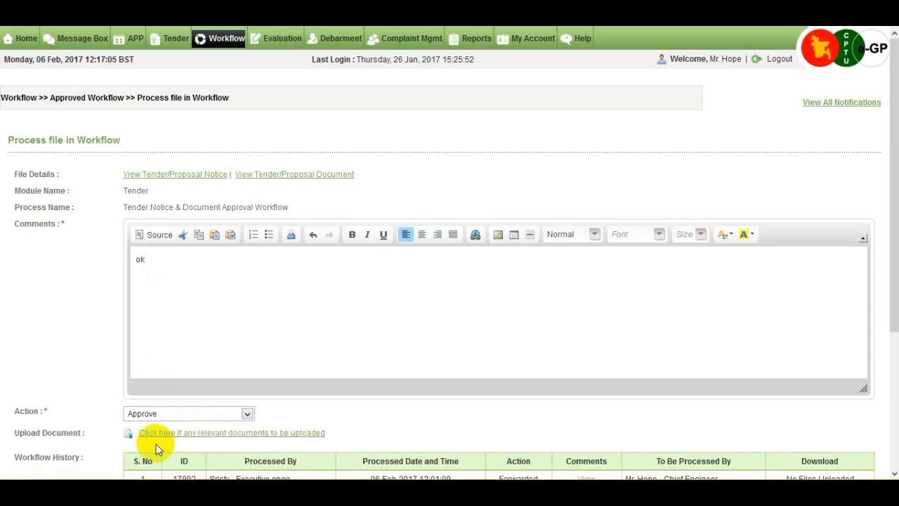
scroll(160, 440, "down", 3)
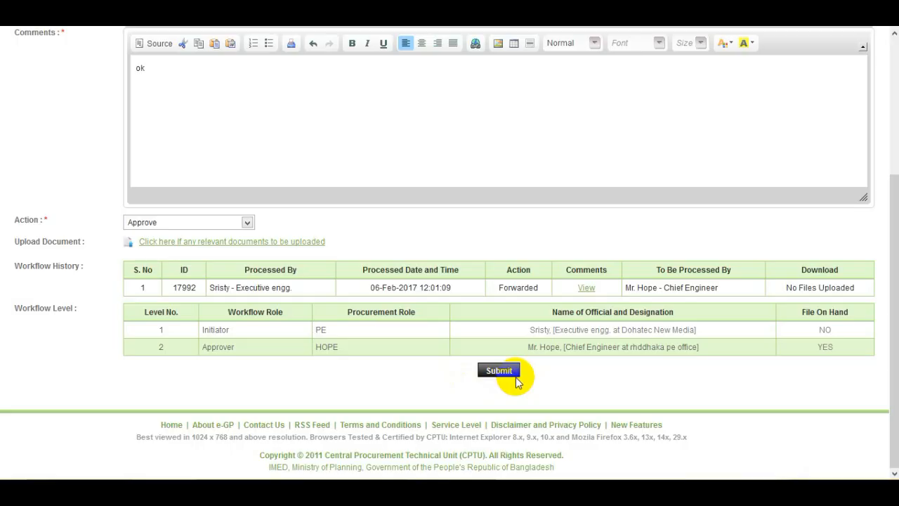
left_click(502, 372)
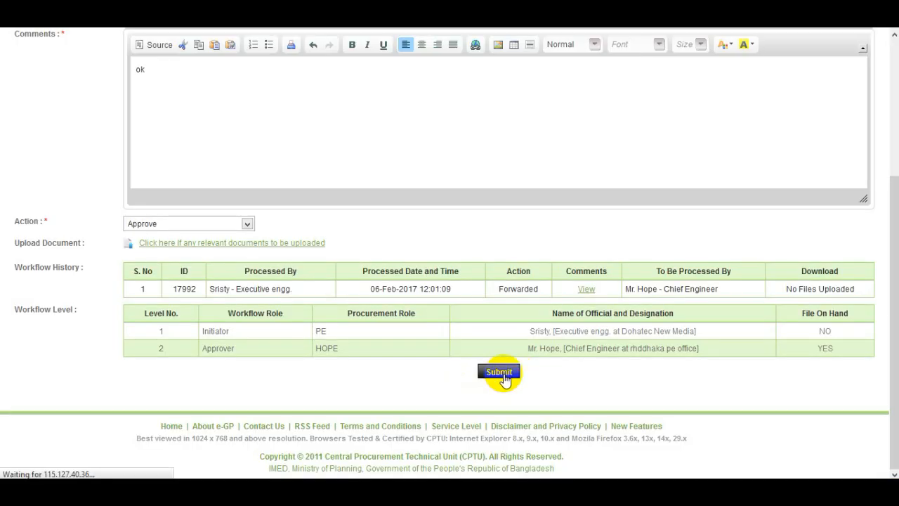